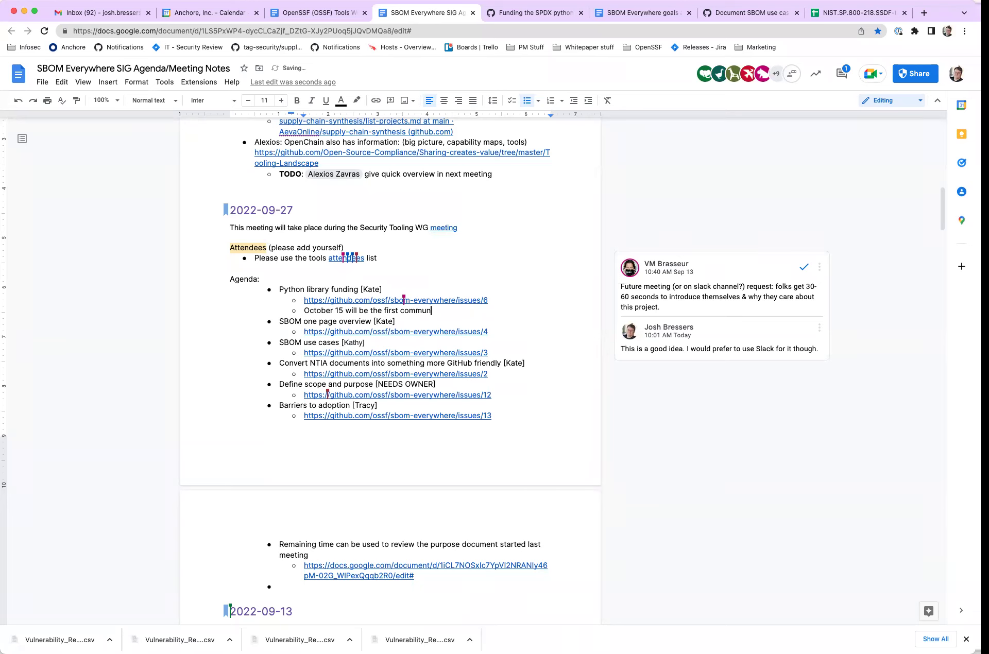
# - Complete the October 15 first community meeting line, note that details will be posted in Slack, and add an empty sub-bullet
pyautogui.write('or this effort')
pyautogui.press('Return')
pyautogui.write('Kate will post de')
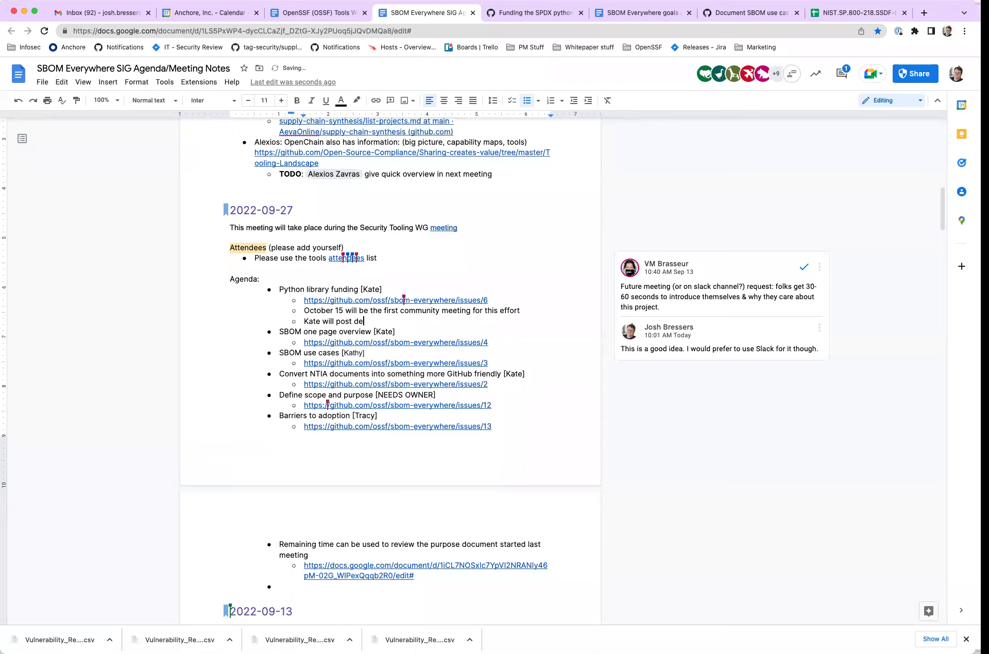
pyautogui.write('tails in Slack onc')
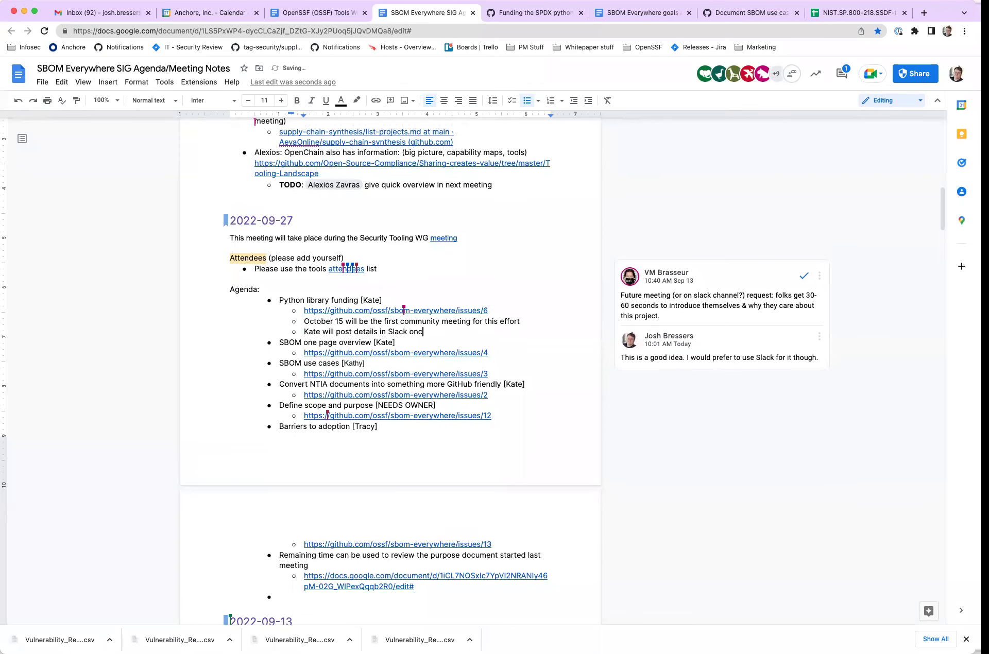
pyautogui.write('e the meetings start')
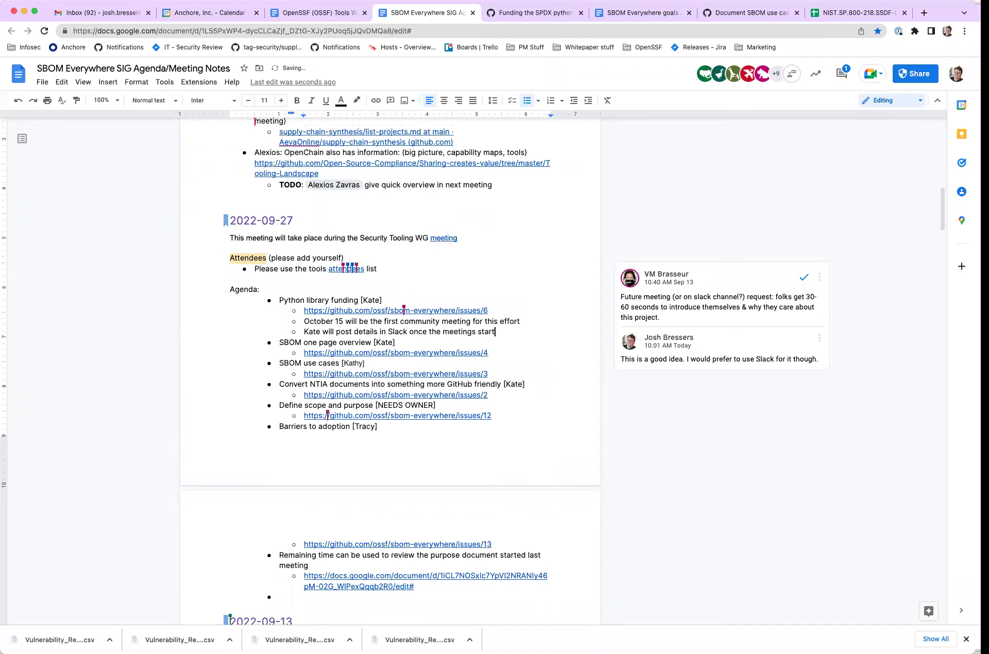
pyautogui.press('Return')
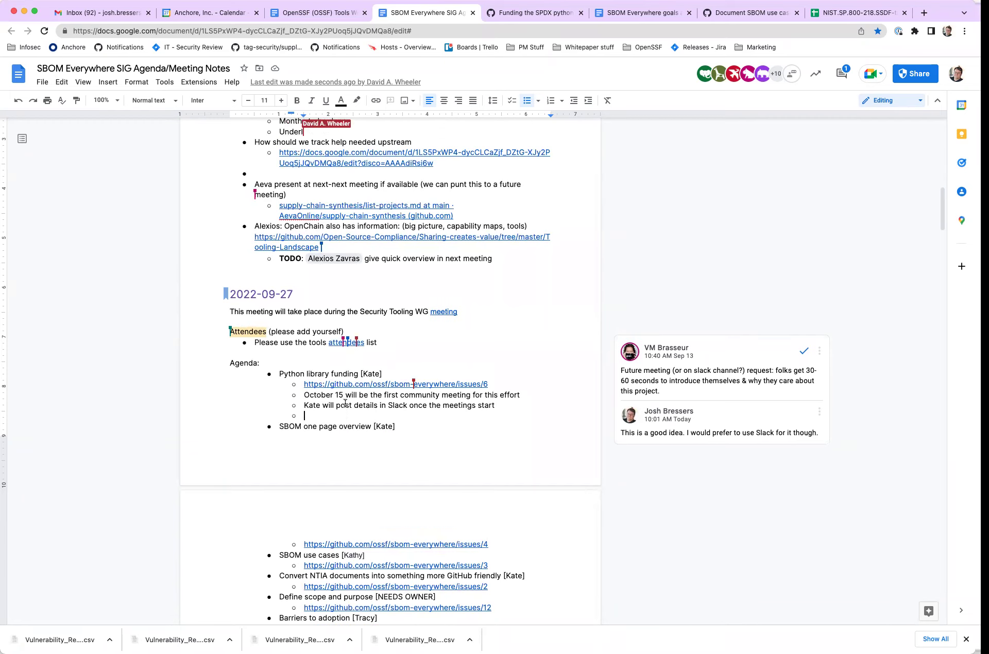
pyautogui.scroll(5, 339, 317)
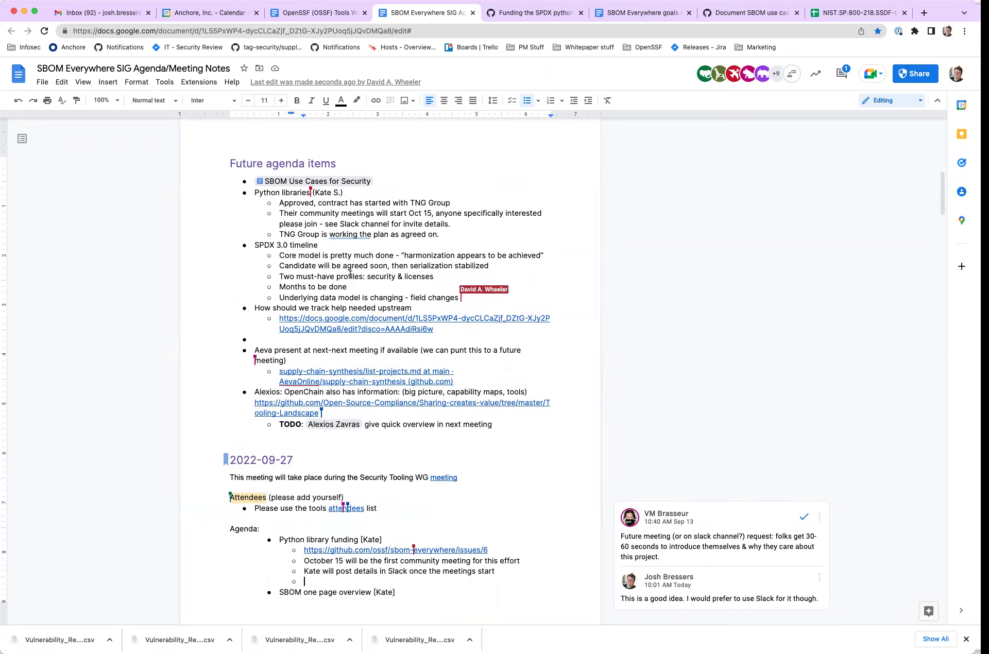
pyautogui.scroll(-1, 350, 274)
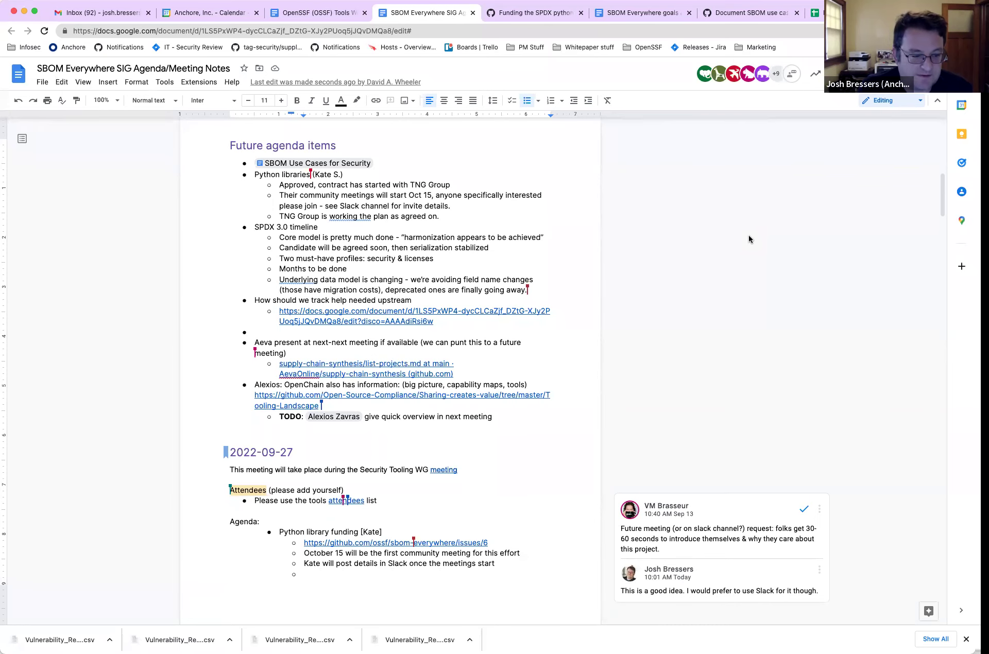
# - Follow the issues/4 link under SBOM one page overview to open GitHub issue #4 in a new tab
pyautogui.scroll(-5, 487, 306)
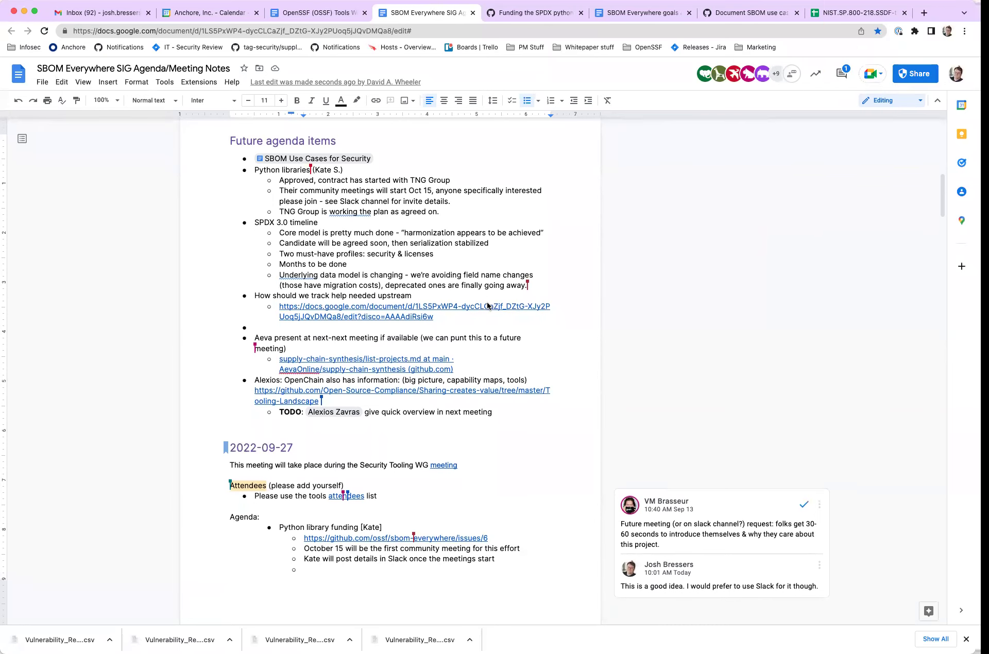
pyautogui.scroll(2, 487, 306)
pyautogui.scroll(1, 487, 306)
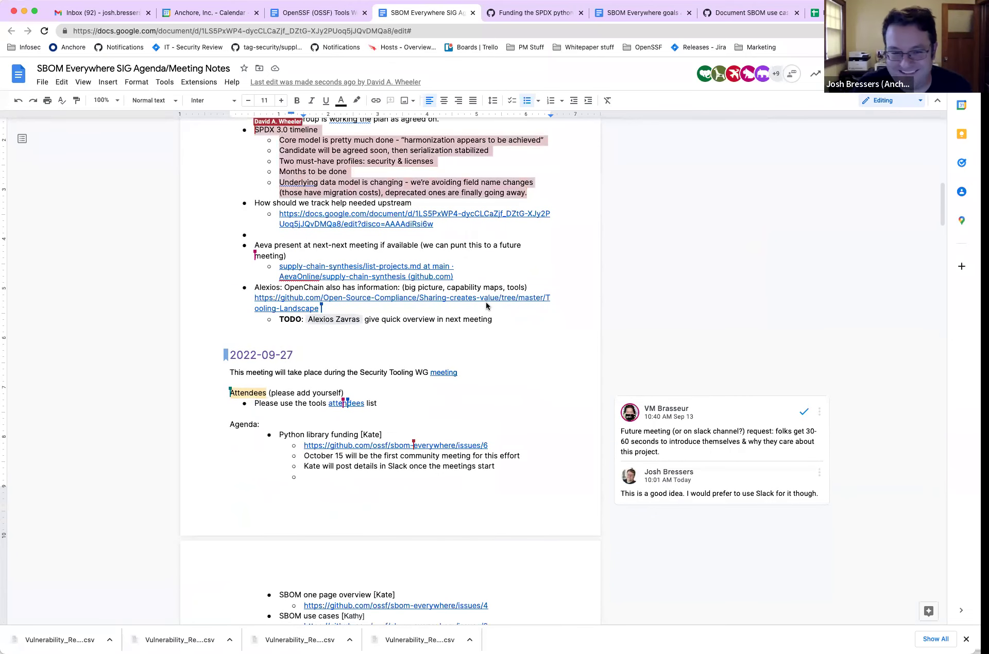
pyautogui.scroll(-4, 446, 291)
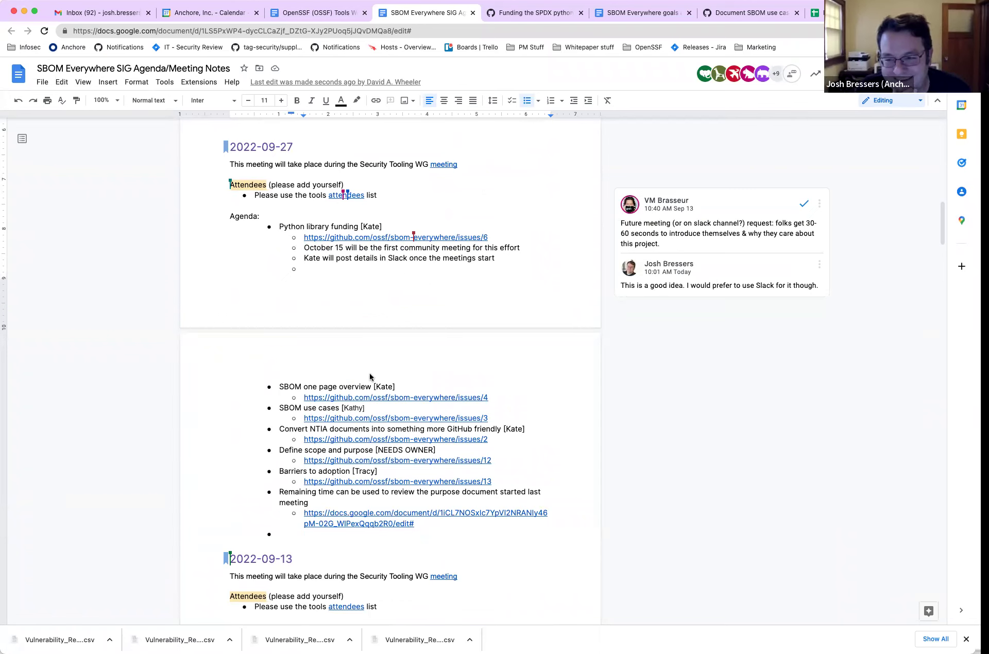
pyautogui.click(341, 386)
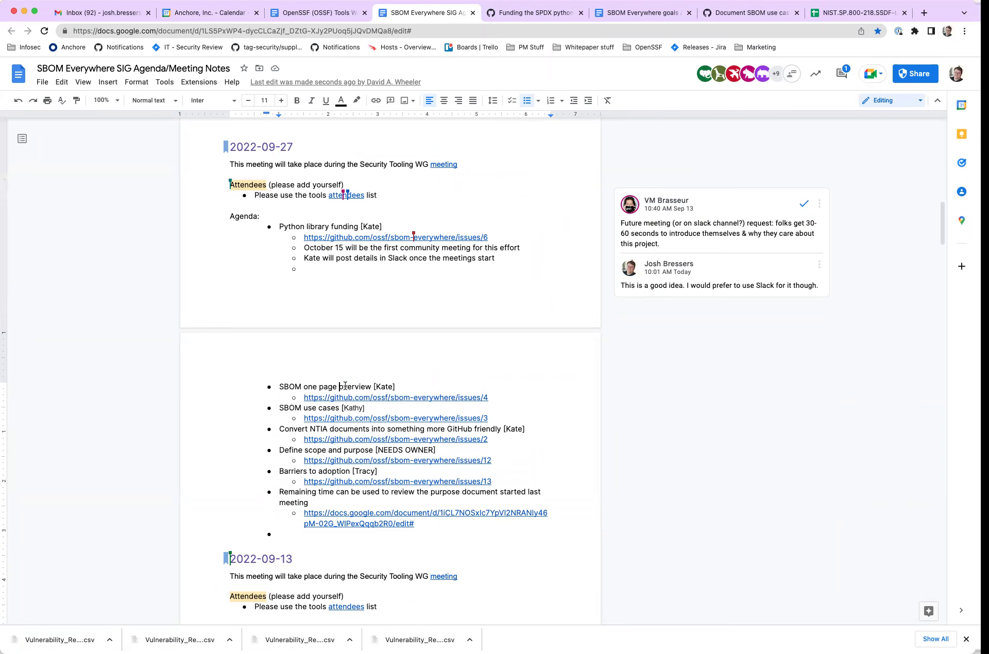
pyautogui.click(370, 399)
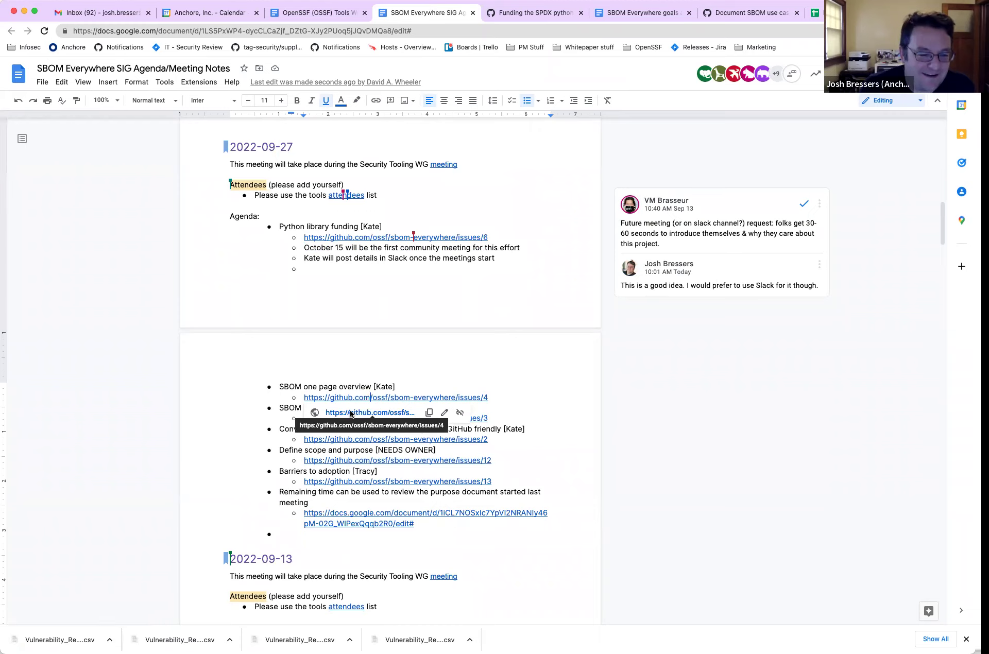
pyautogui.click(350, 413)
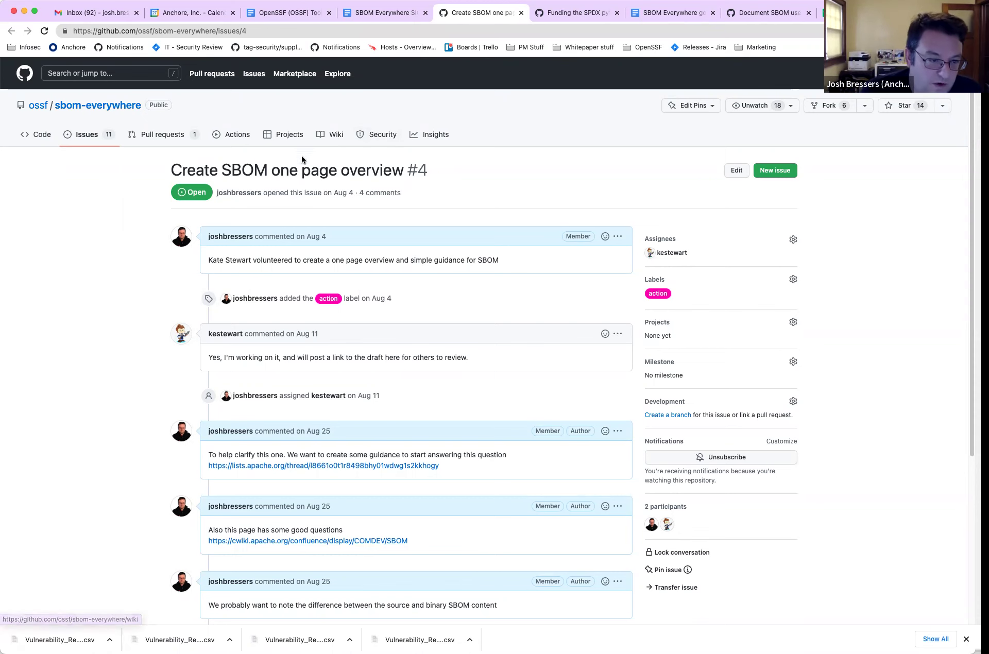
# - Read through GitHub issue #4 'Create SBOM one page overview', then return to the meeting notes doc
pyautogui.scroll(-5, 299, 173)
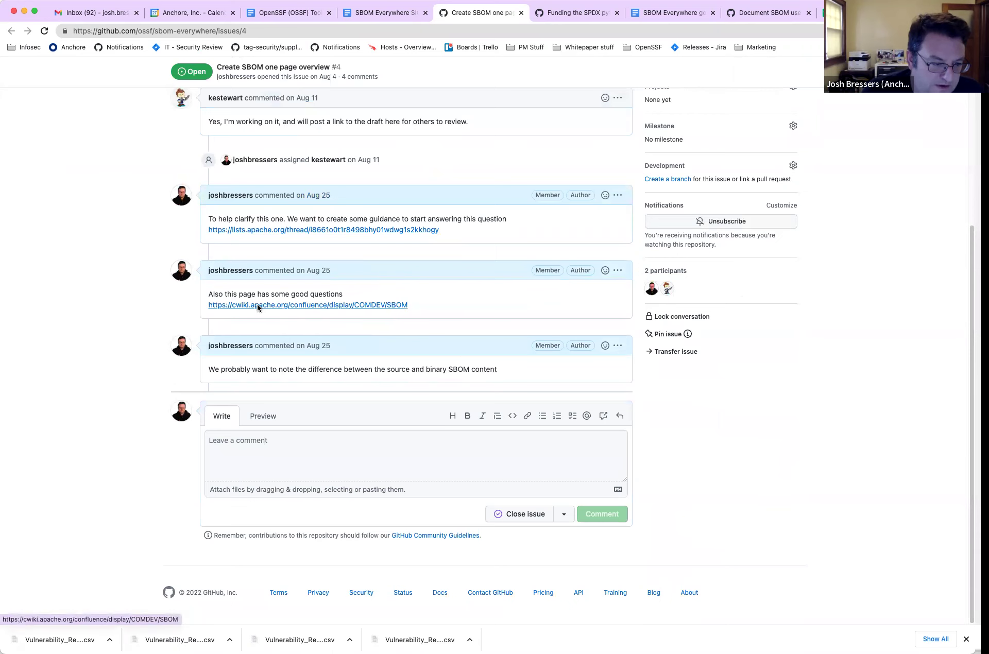
pyautogui.scroll(2, 259, 295)
pyautogui.scroll(2, 259, 292)
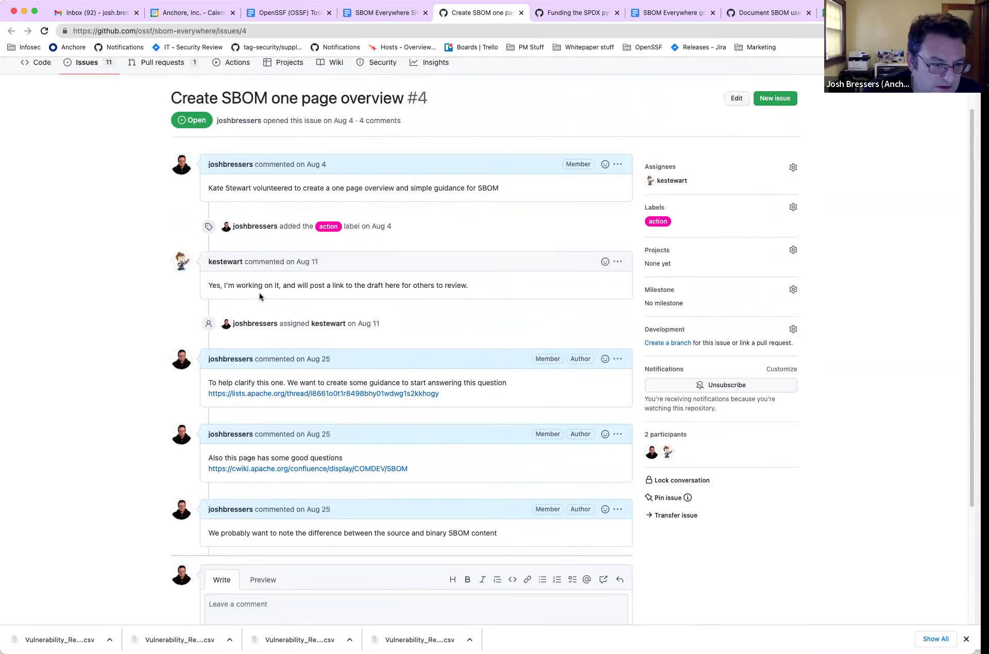
pyautogui.scroll(2, 283, 332)
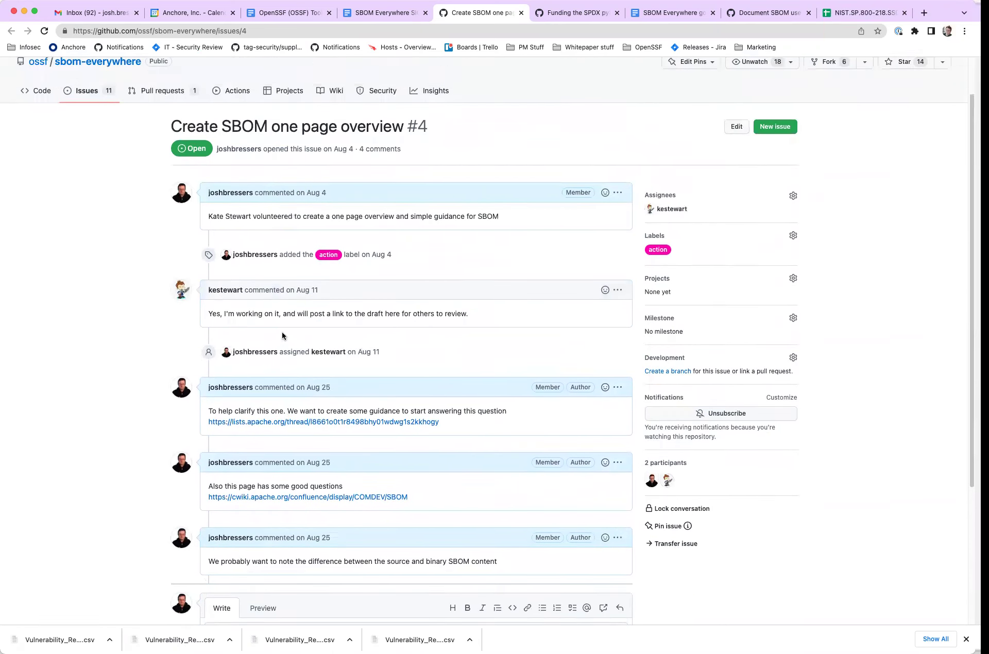
pyautogui.scroll(-2, 282, 331)
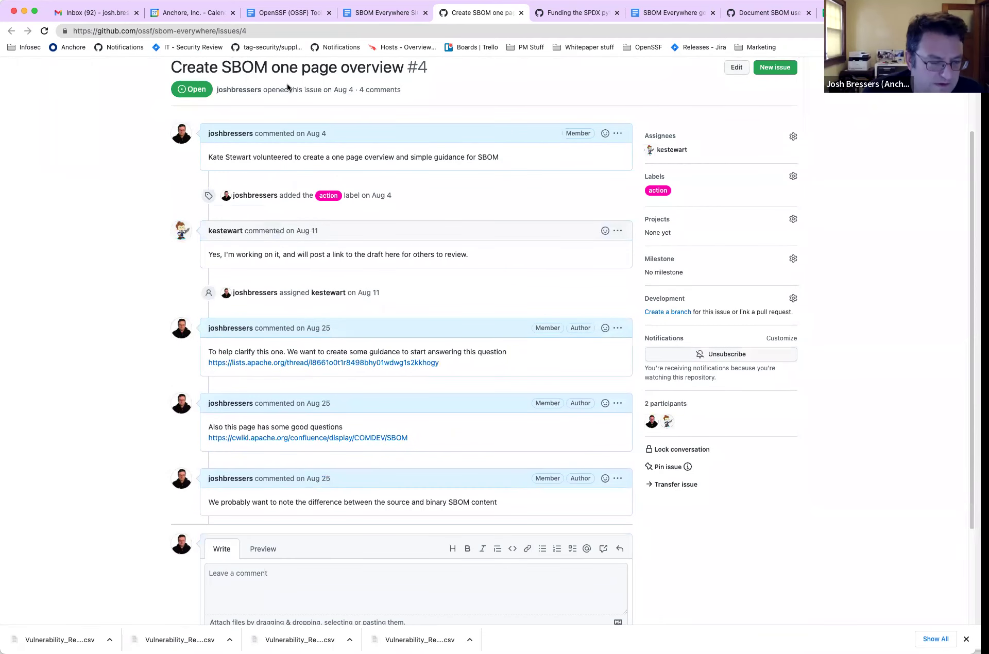
pyautogui.click(383, 12)
# - Open the SBOM Types Overview deck from its link chip in a new tab and copy its URL
pyautogui.scroll(-10, 399, 374)
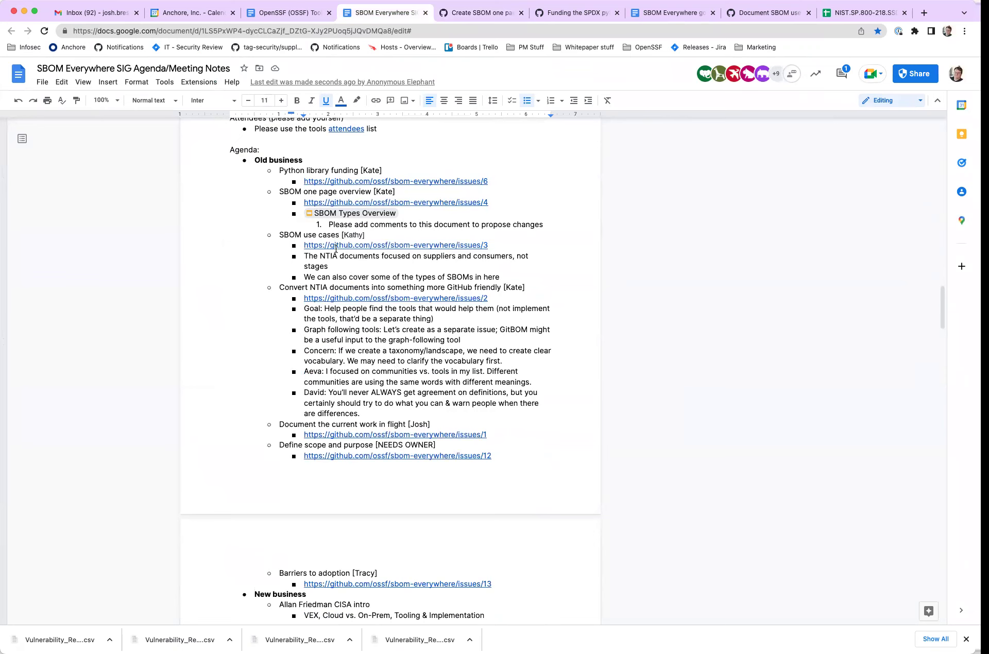
pyautogui.scroll(1, 374, 254)
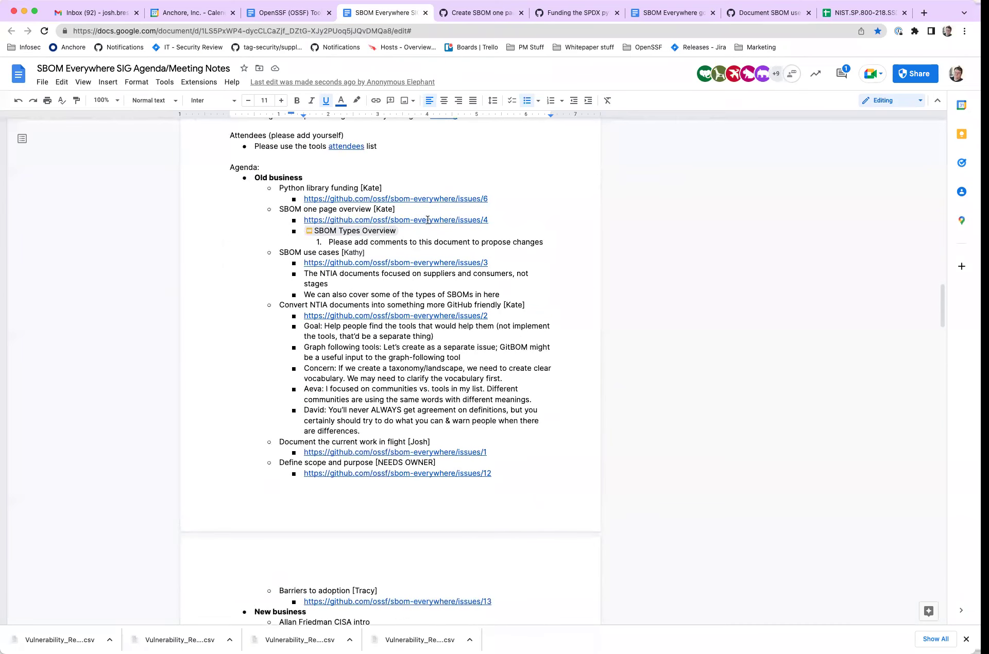
pyautogui.click(348, 234)
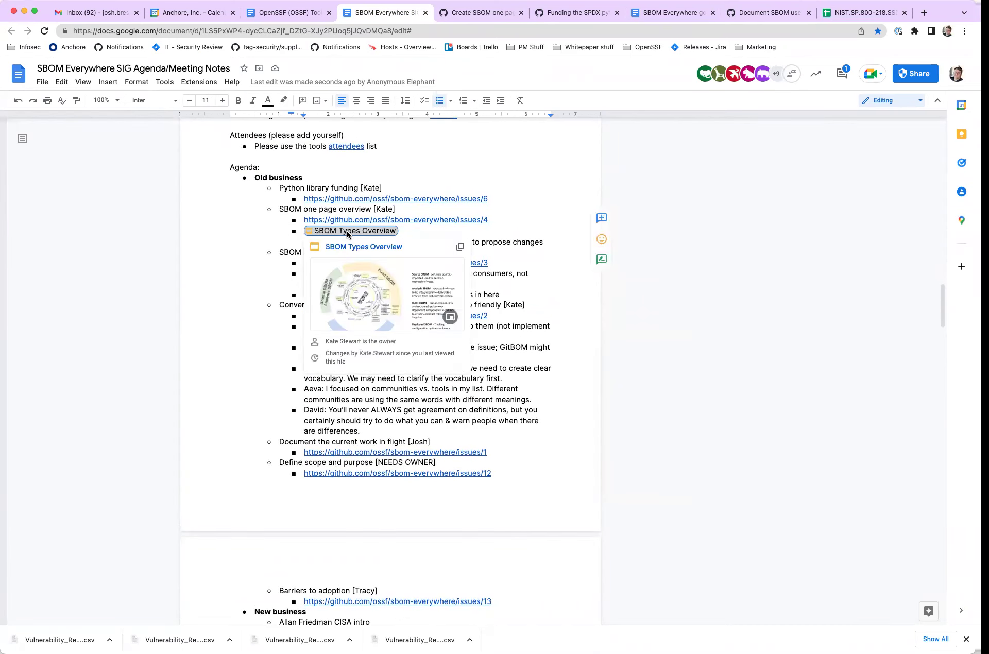
pyautogui.click(426, 318)
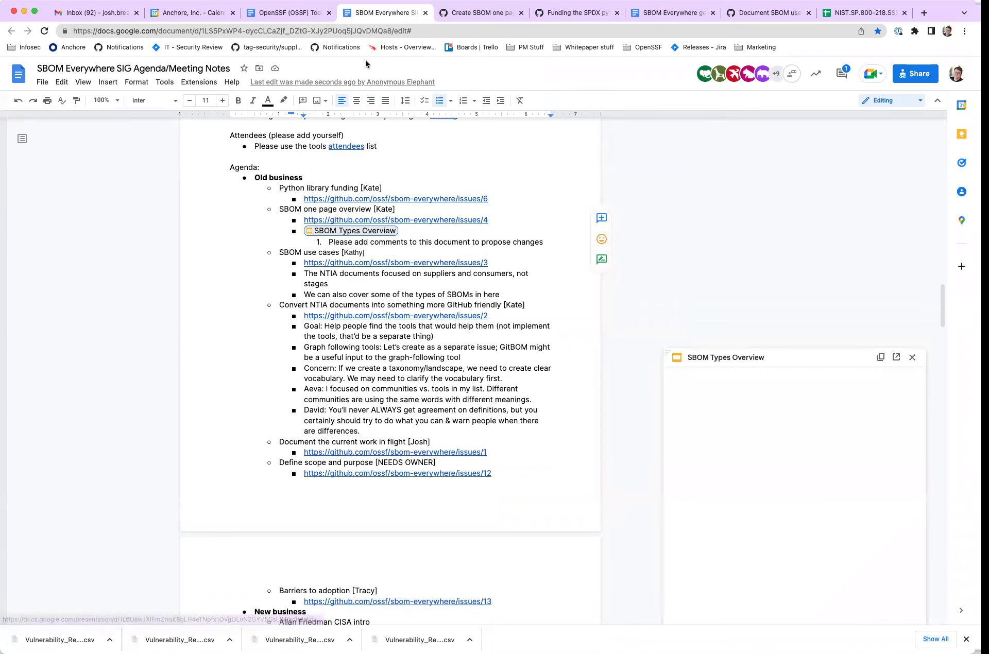
pyautogui.click(896, 357)
pyautogui.click(378, 31)
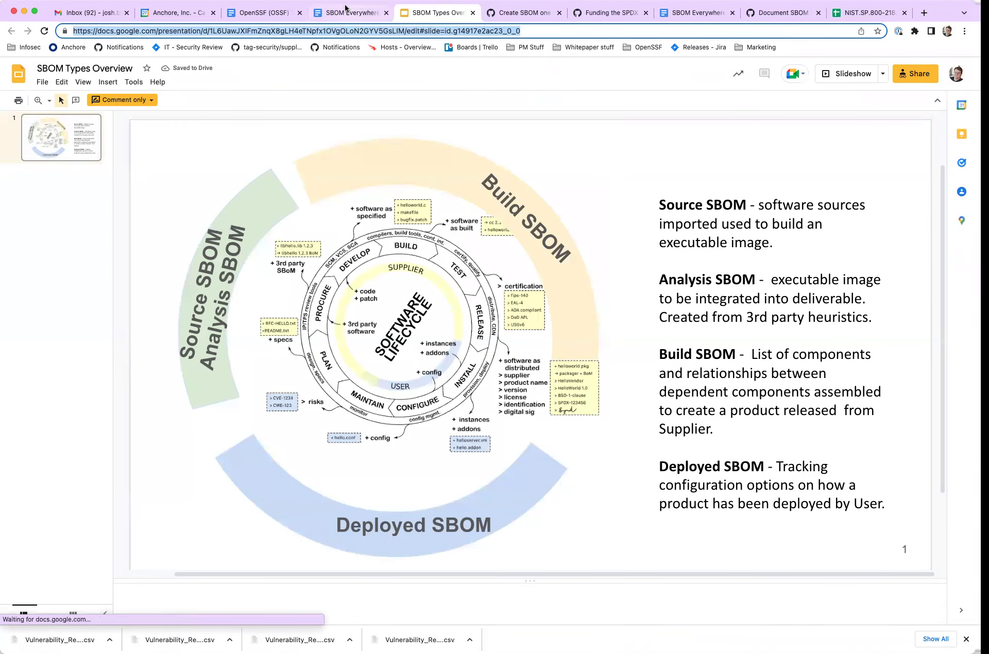
pyautogui.click(363, 11)
# - Comment on issue #4 with 'The draft document can be found here' above the pasted deck link
pyautogui.click(522, 12)
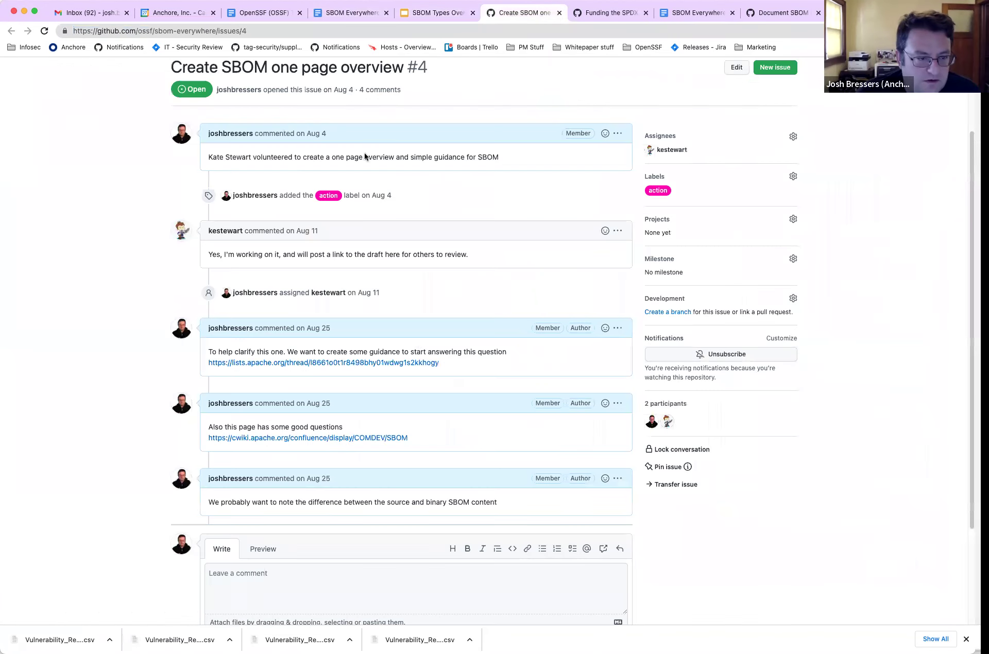
pyautogui.click(284, 579)
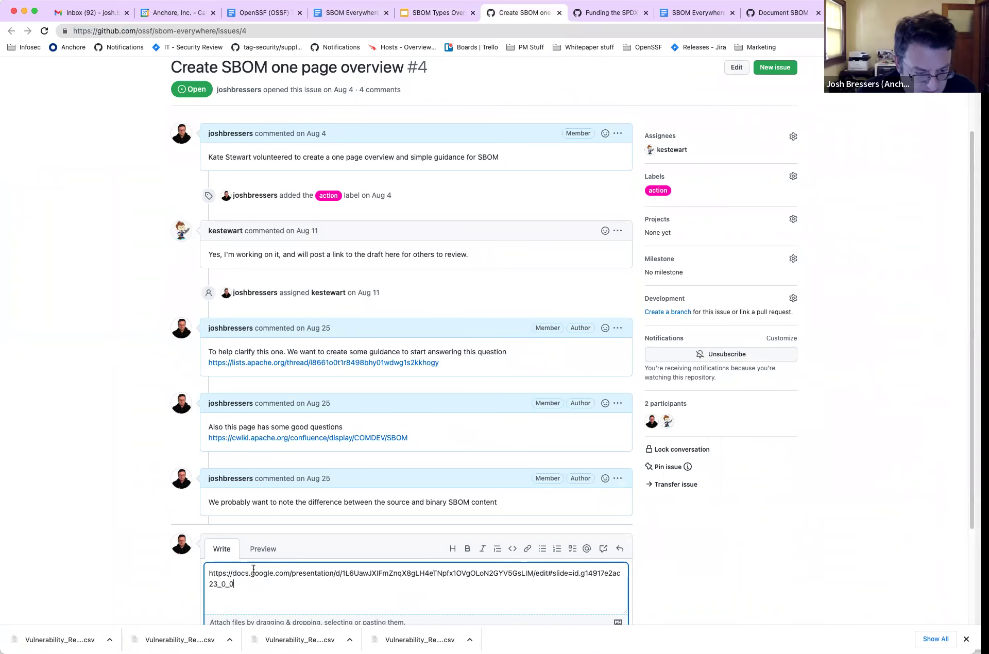
pyautogui.click(206, 574)
pyautogui.press('Return')
pyautogui.press('Up')
pyautogui.write('The draft docu')
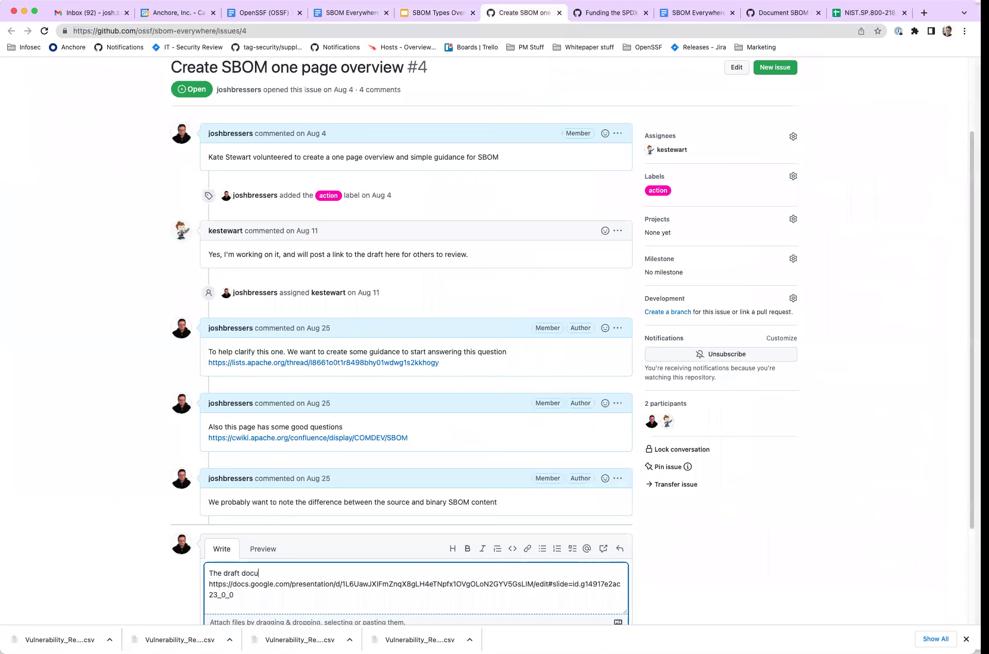
pyautogui.write('ment can be found here')
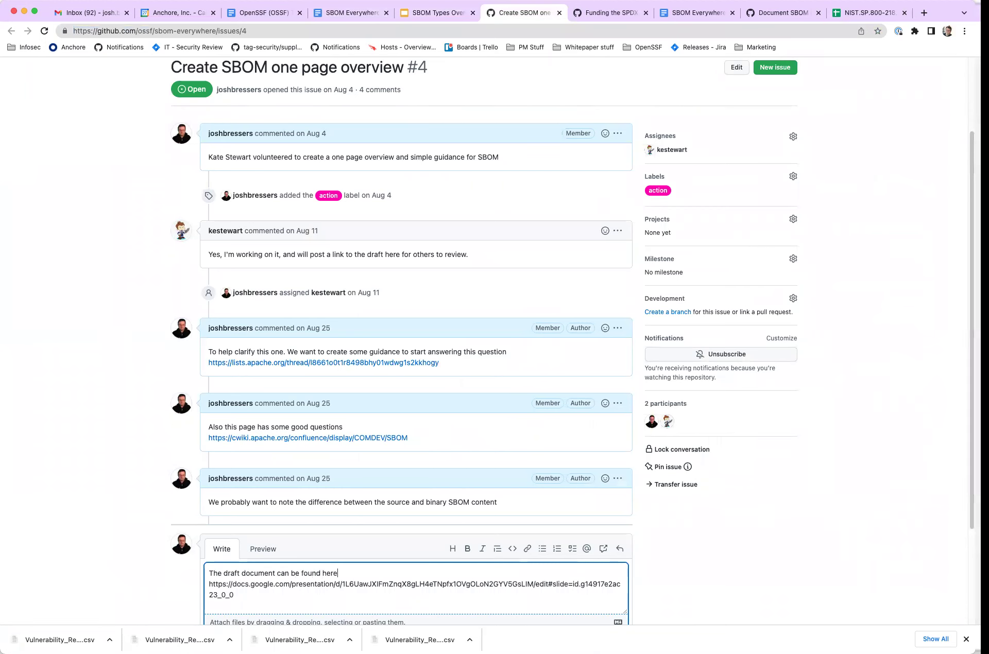
pyautogui.press('Return')
pyautogui.scroll(-3, 108, 461)
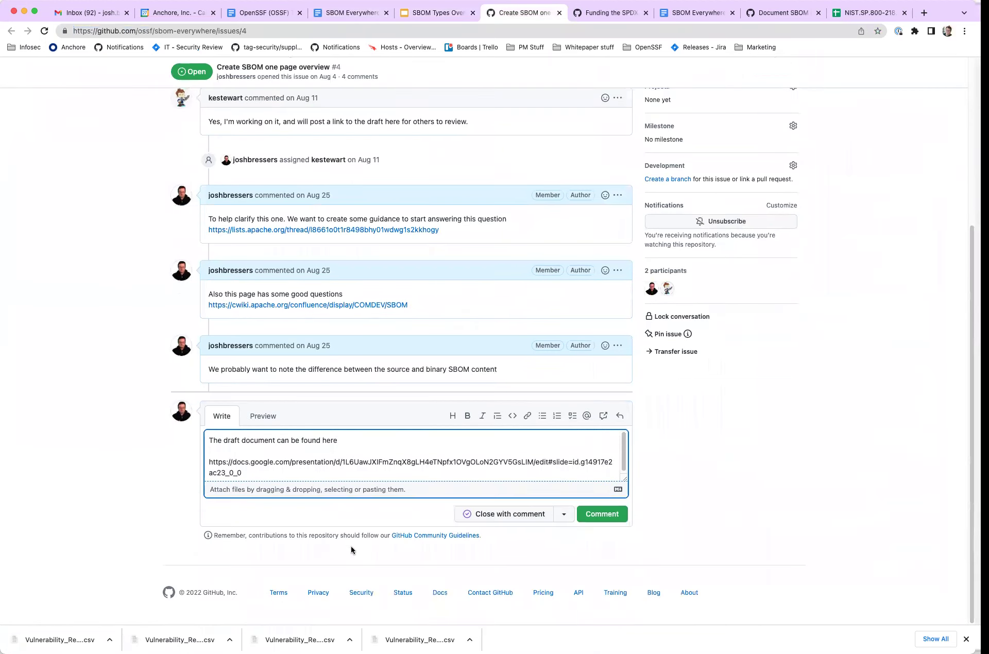
pyautogui.click(602, 515)
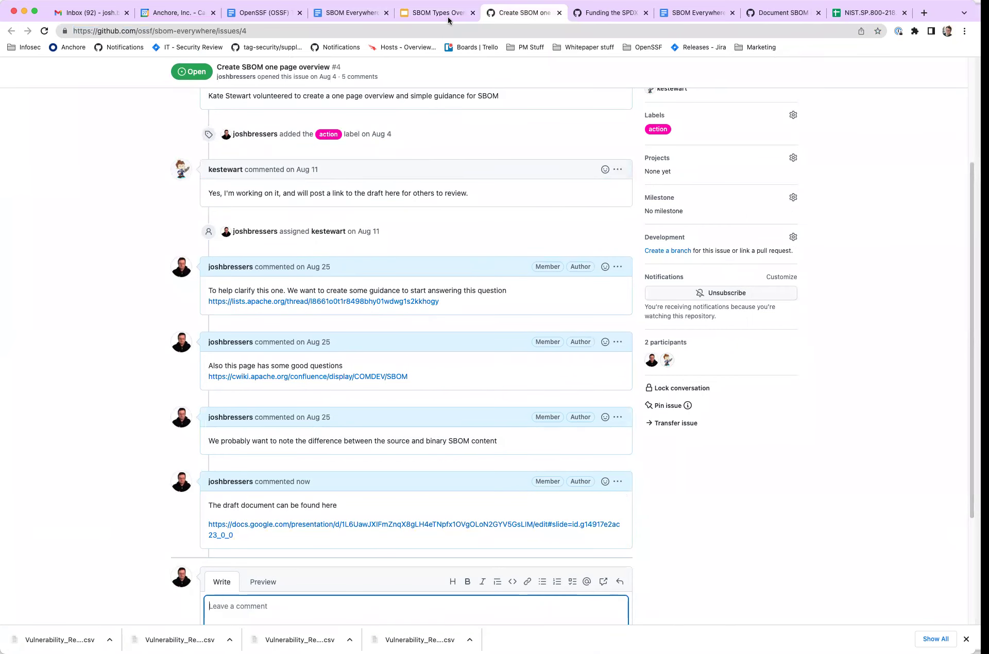
pyautogui.click(444, 14)
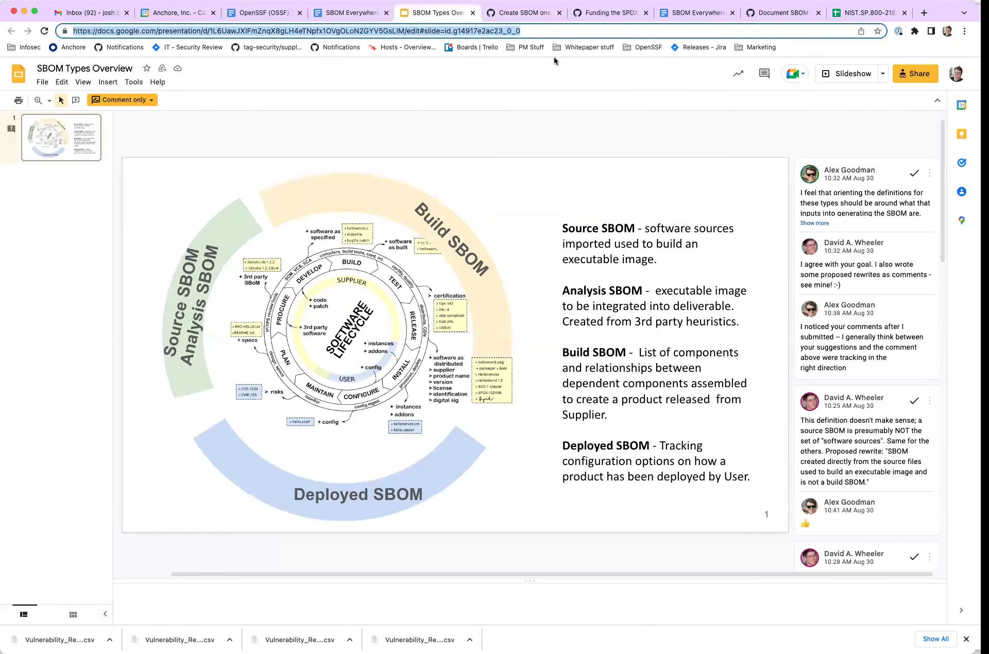
pyautogui.scroll(-15, 835, 291)
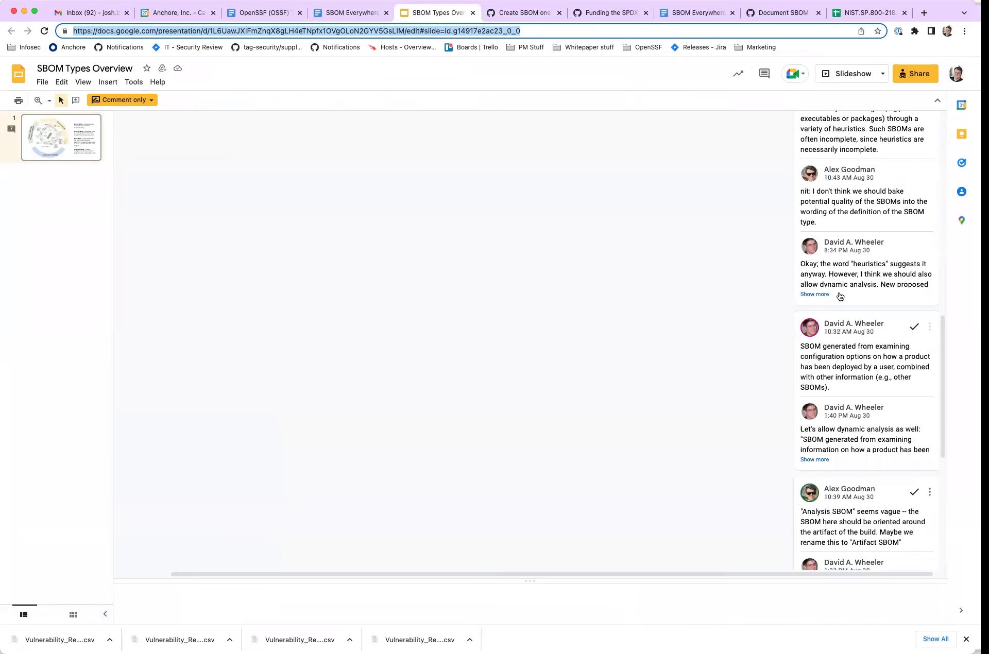
pyautogui.scroll(10, 840, 297)
pyautogui.scroll(-15, 840, 297)
pyautogui.scroll(10, 840, 296)
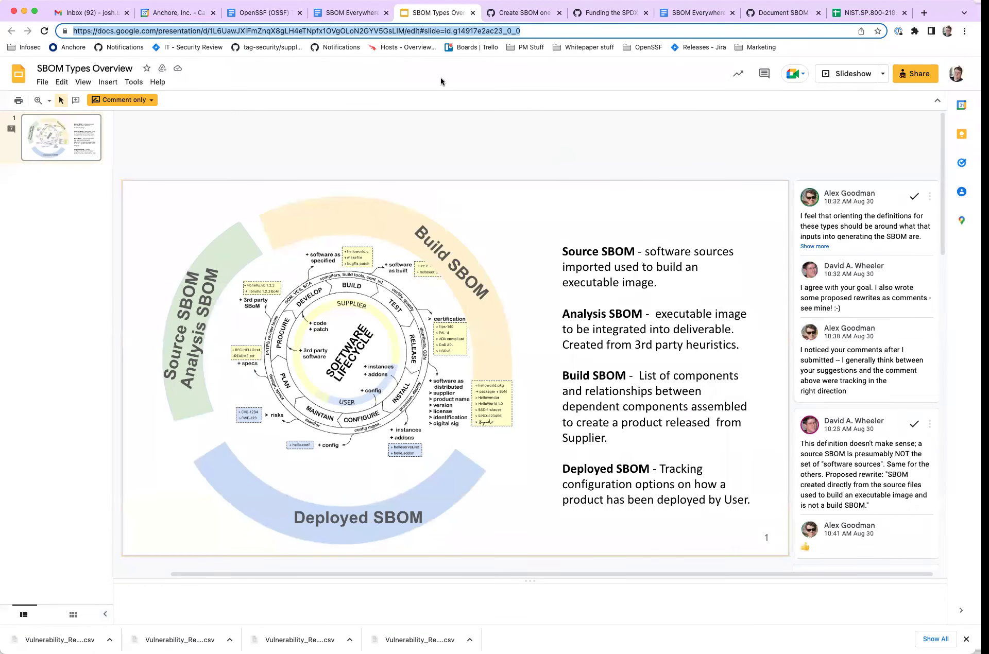
pyautogui.click(350, 12)
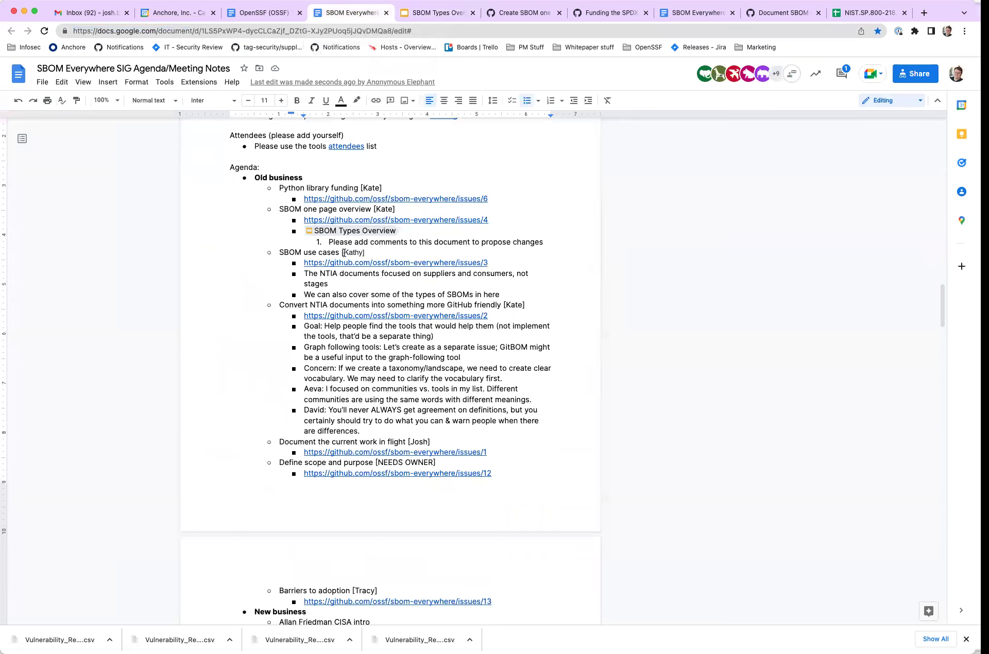
pyautogui.click(340, 209)
pyautogui.click(524, 12)
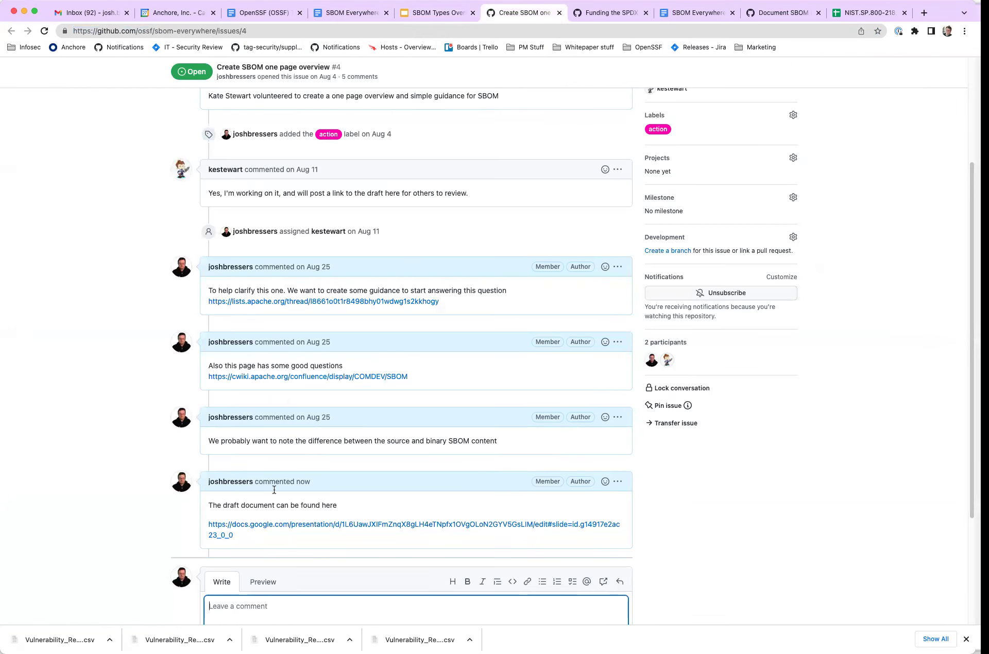
pyautogui.click(273, 379)
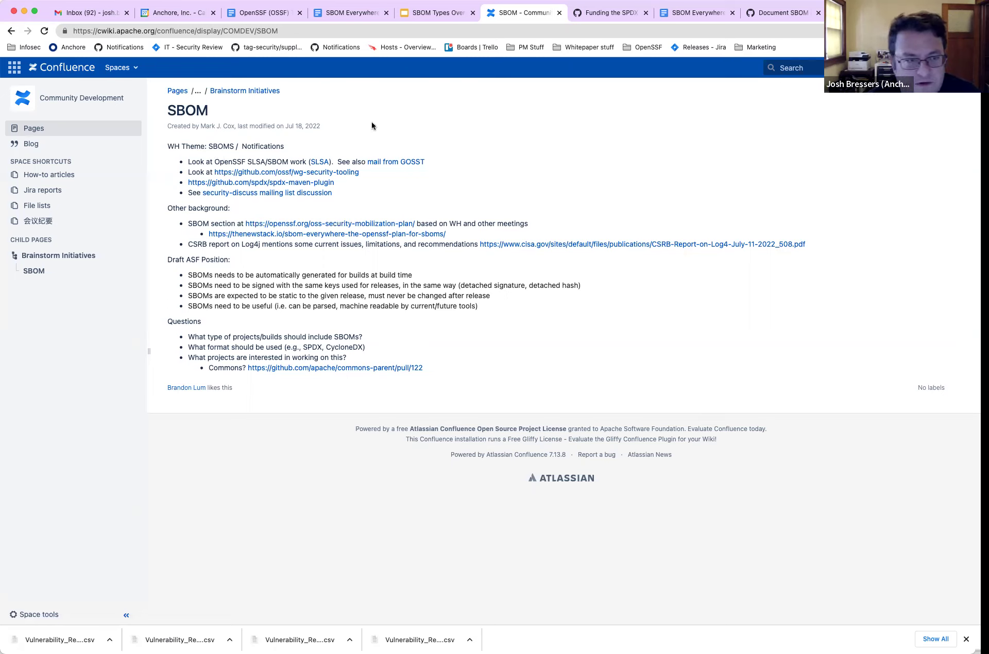
pyautogui.click(11, 30)
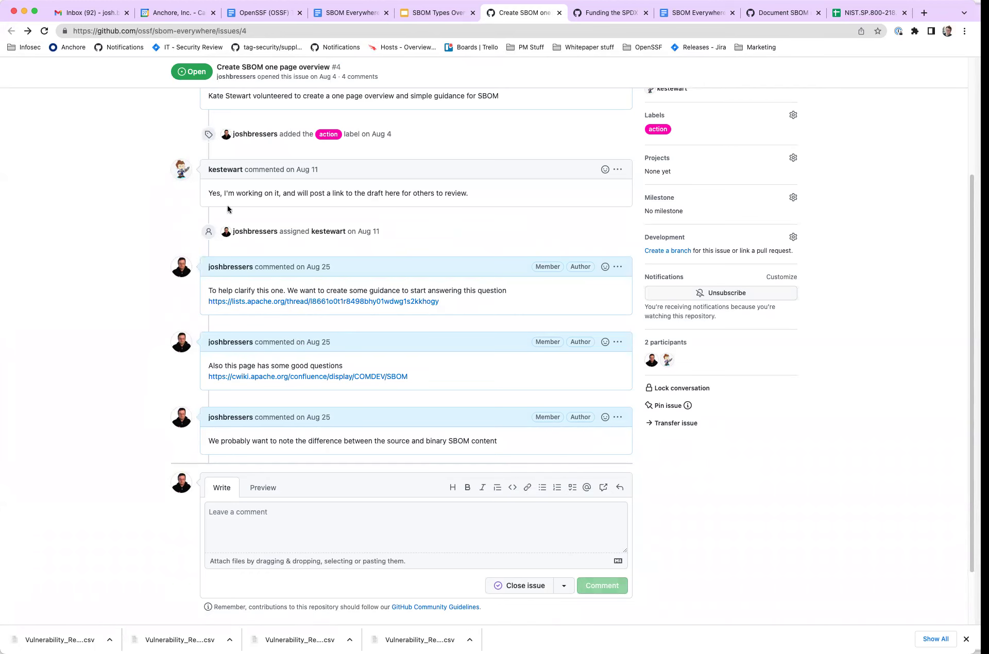
# - Close the SBOM Types Overview deck, issue #4, and SPDX python library funding tabs
pyautogui.click(468, 14)
pyautogui.click(472, 15)
pyautogui.click(472, 14)
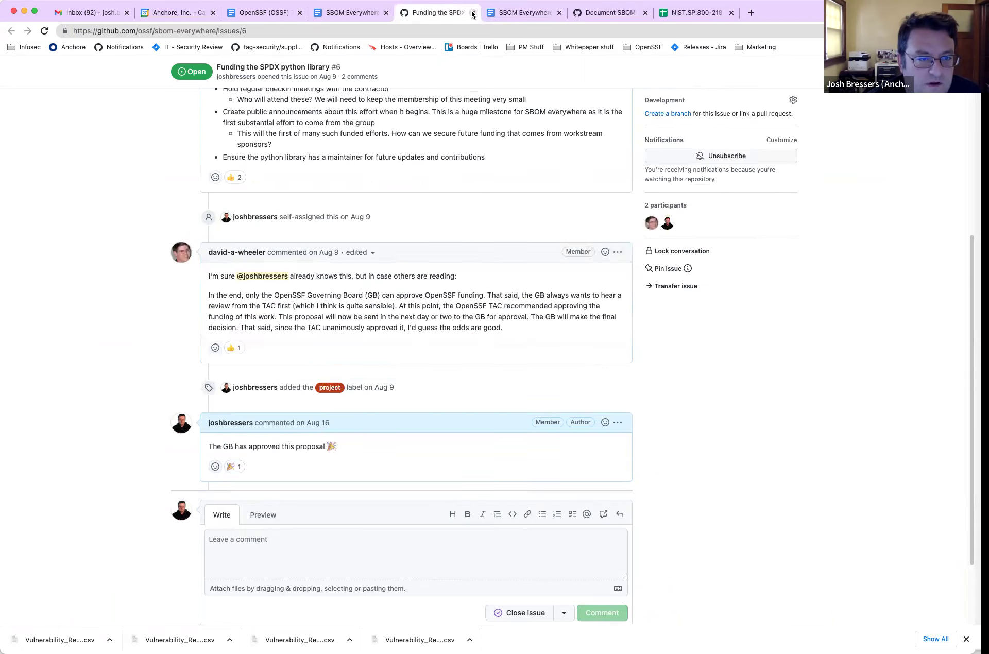
pyautogui.click(472, 15)
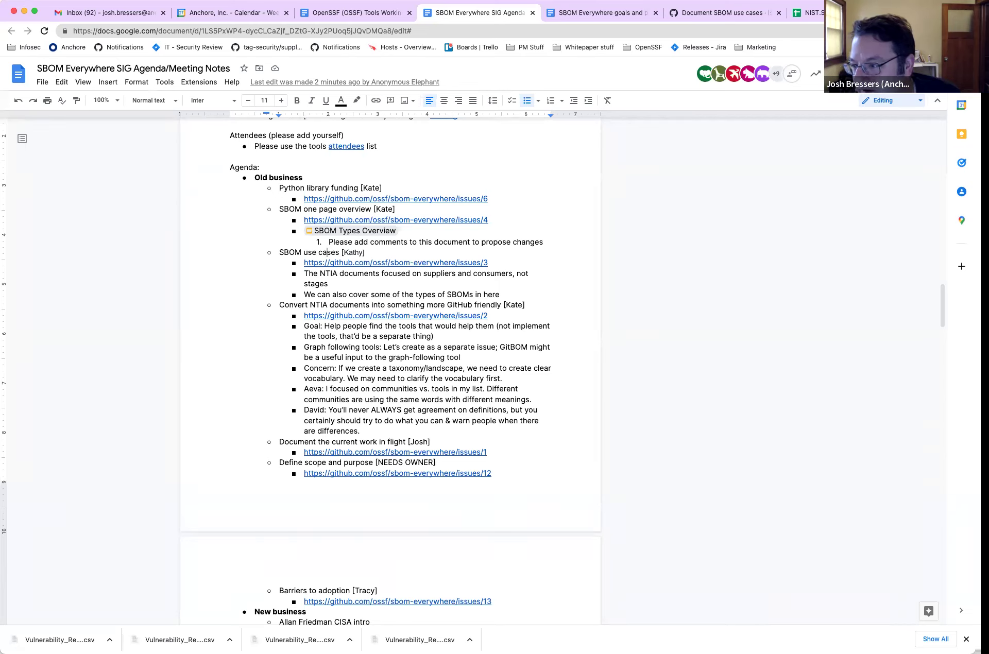
# - Open GitHub issue #3 'Document SBOM use cases' from the agenda's issues/3 link and scroll its comments
pyautogui.click(344, 275)
pyautogui.click(348, 288)
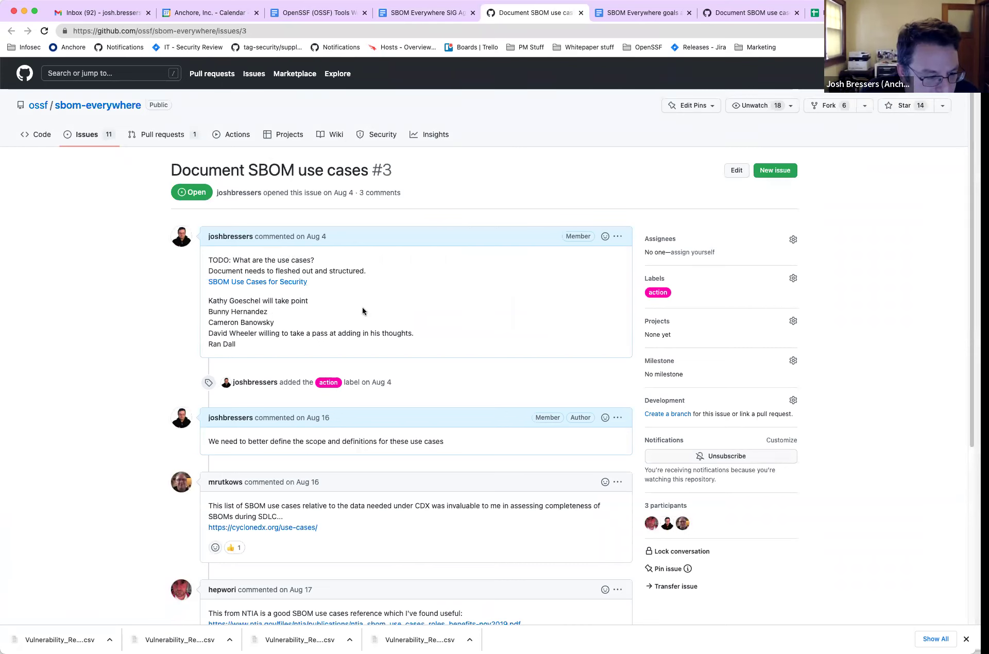
pyautogui.scroll(-5, 493, 302)
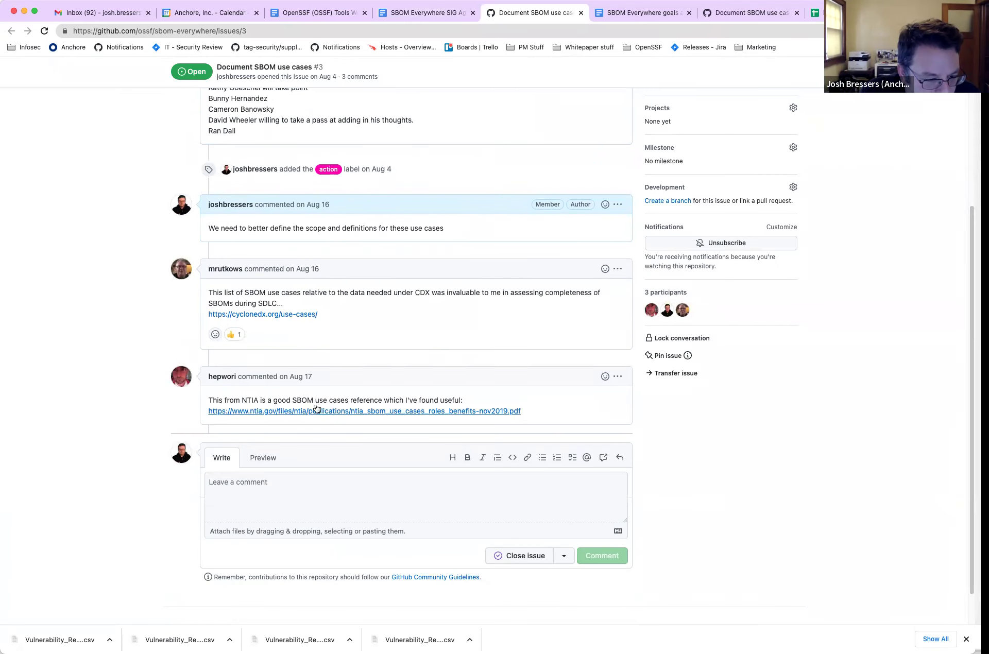